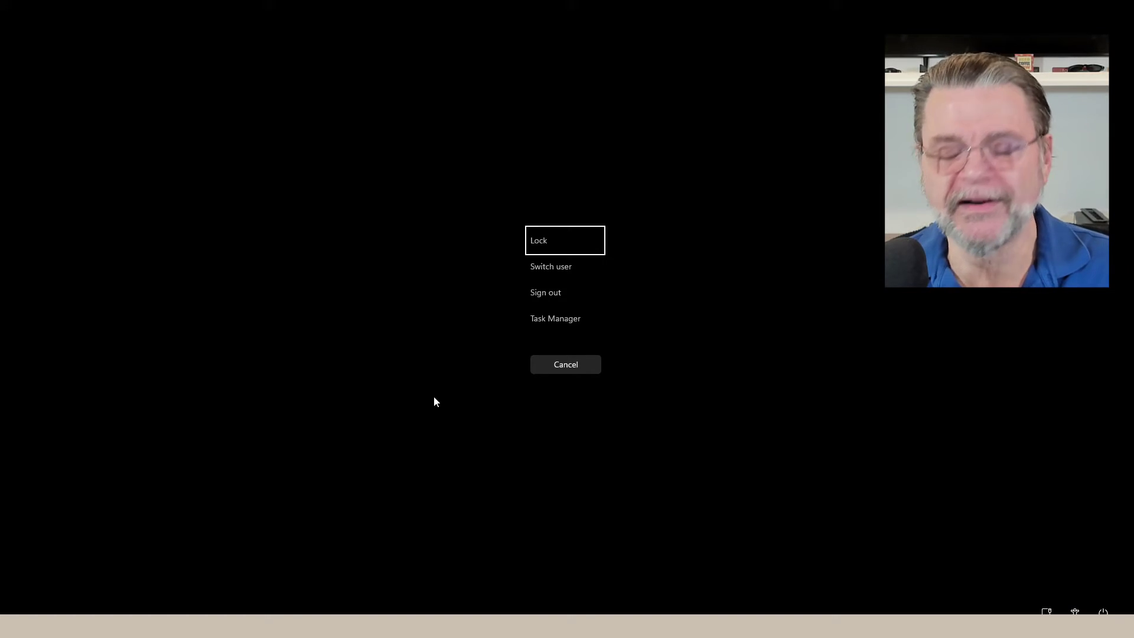
# Open Task Manager and run 'explorer' as a new task to restore the desktop
pyautogui.click(570, 321)
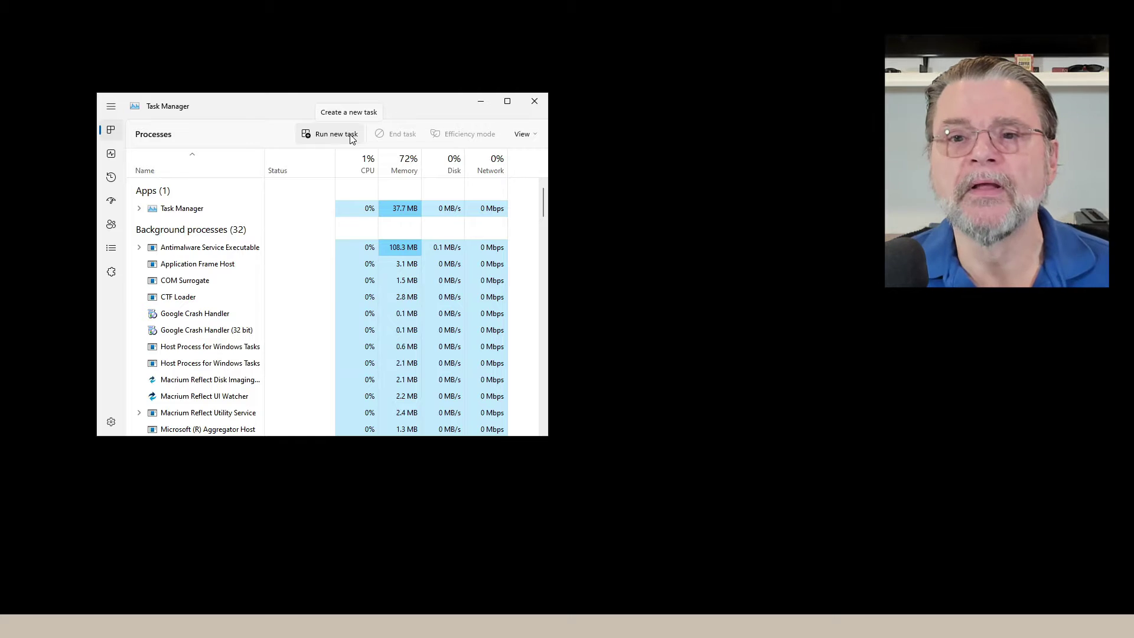
pyautogui.click(351, 138)
pyautogui.write('explorer')
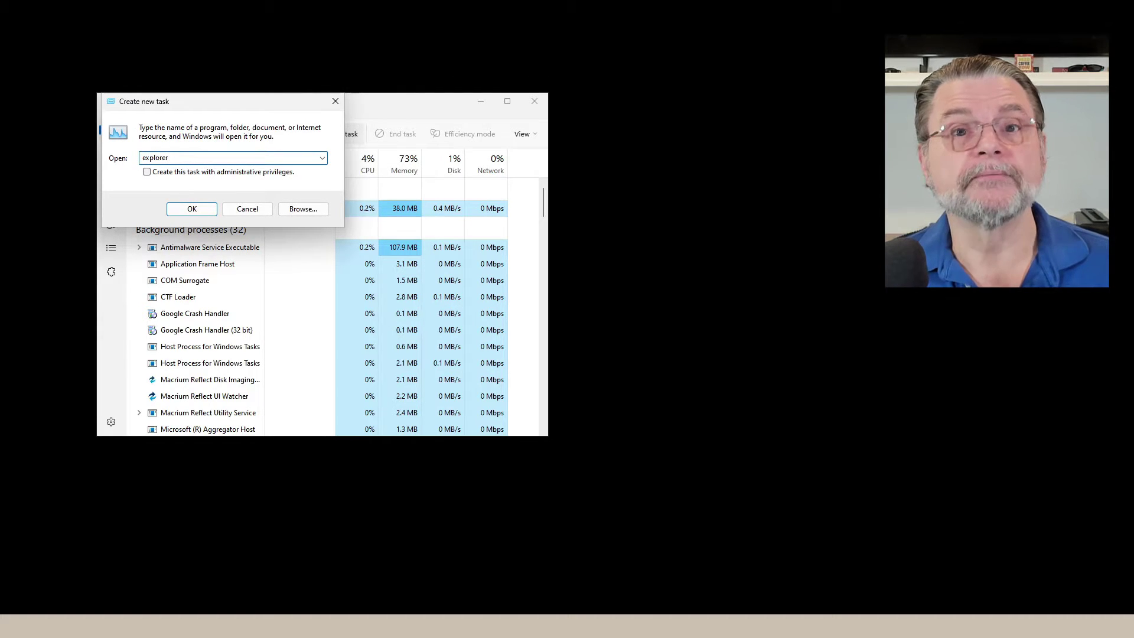
pyautogui.press('Return')
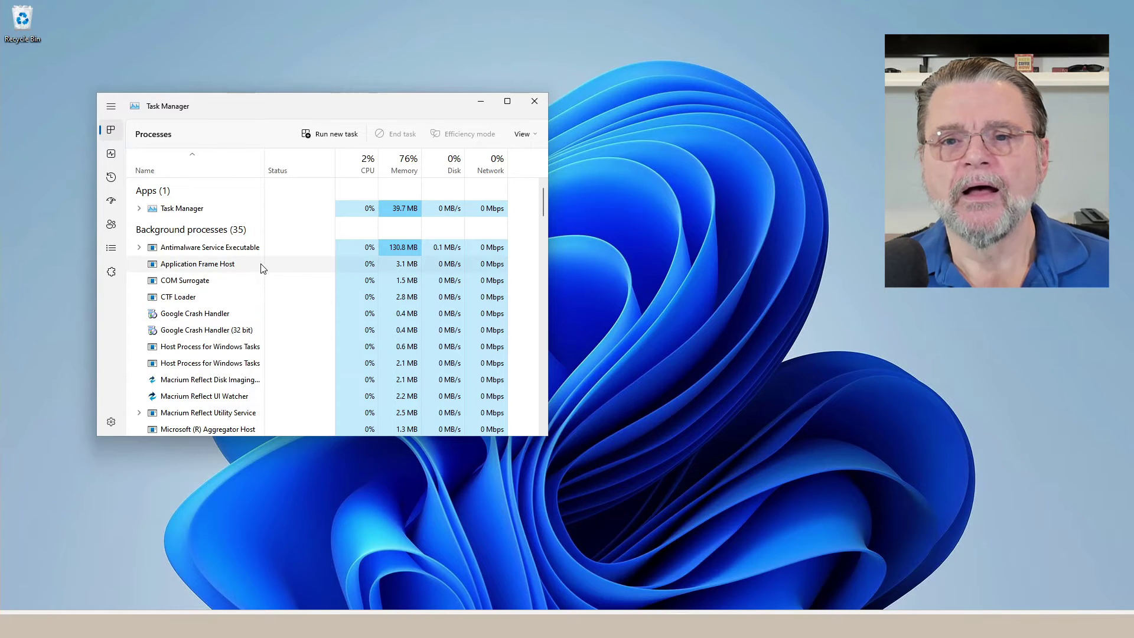
# End the explorer.exe process from the Details list and confirm End process
pyautogui.click(111, 248)
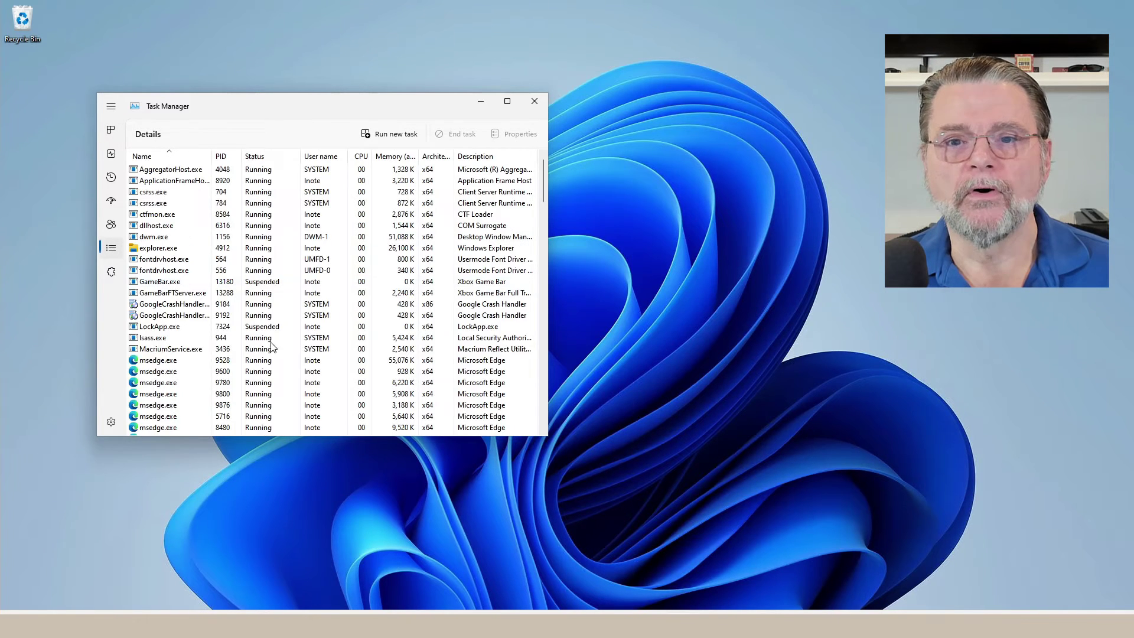
pyautogui.click(159, 248)
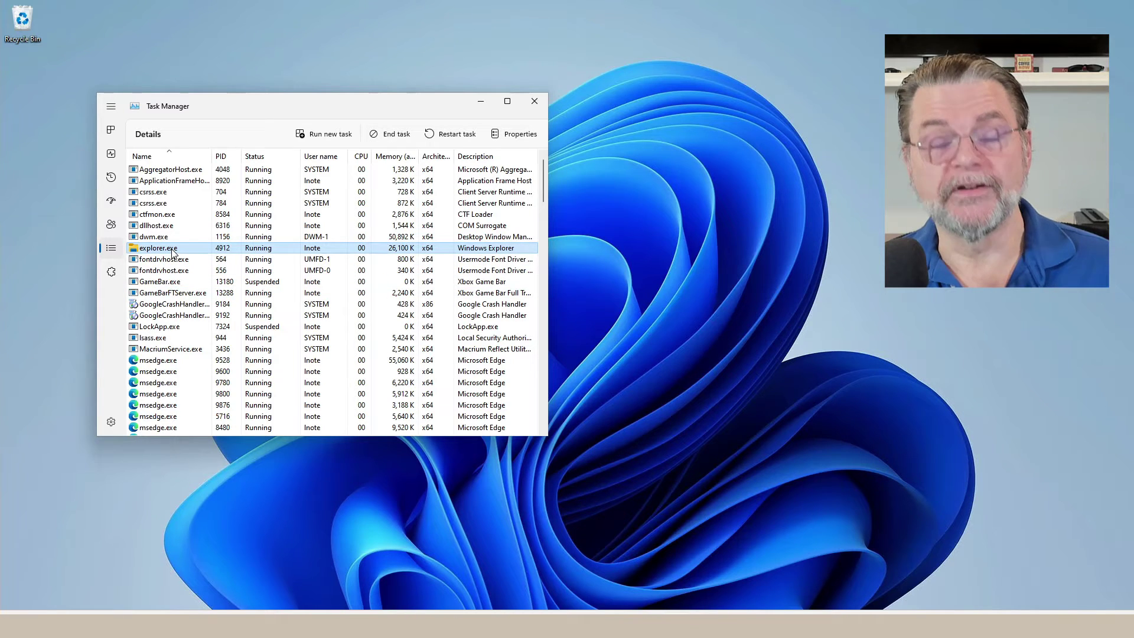
pyautogui.rightClick(174, 252)
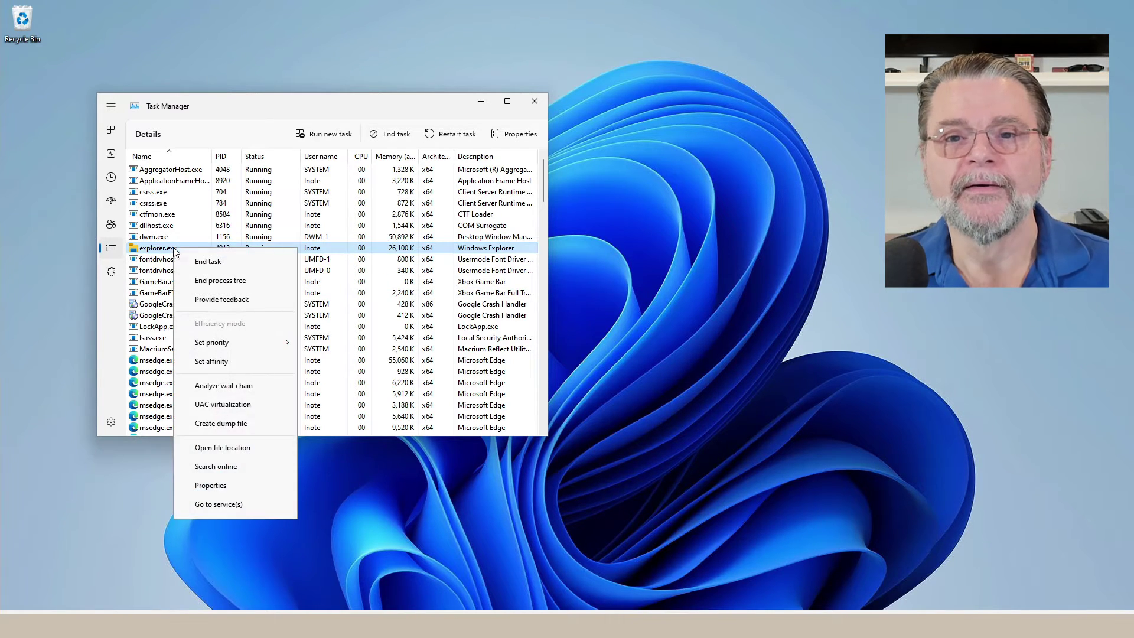
pyautogui.click(209, 263)
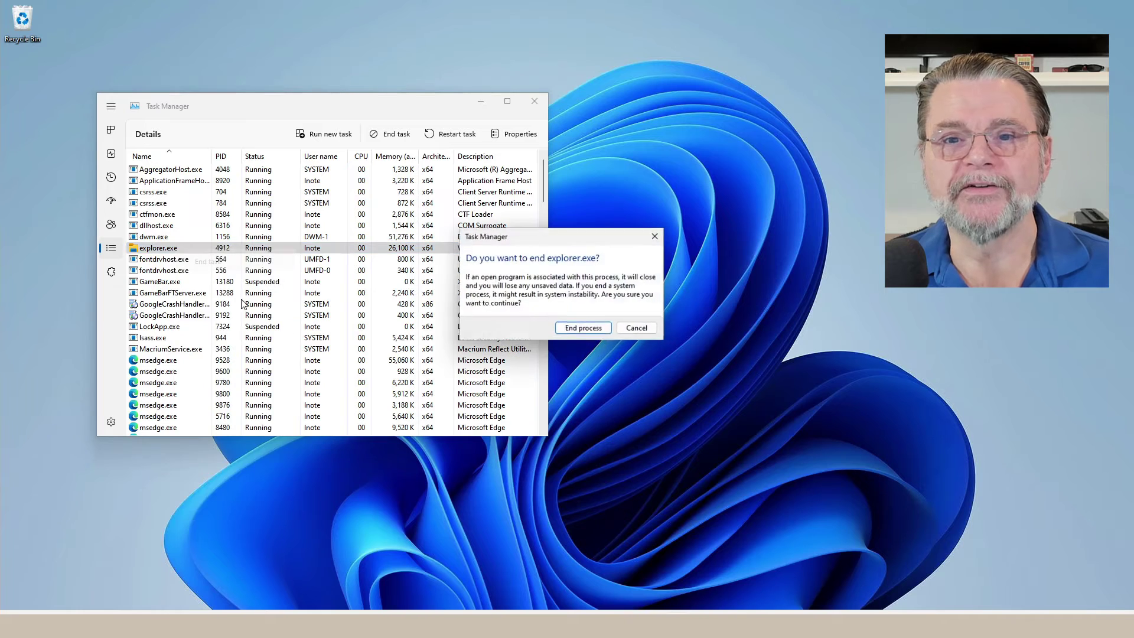
pyautogui.click(584, 329)
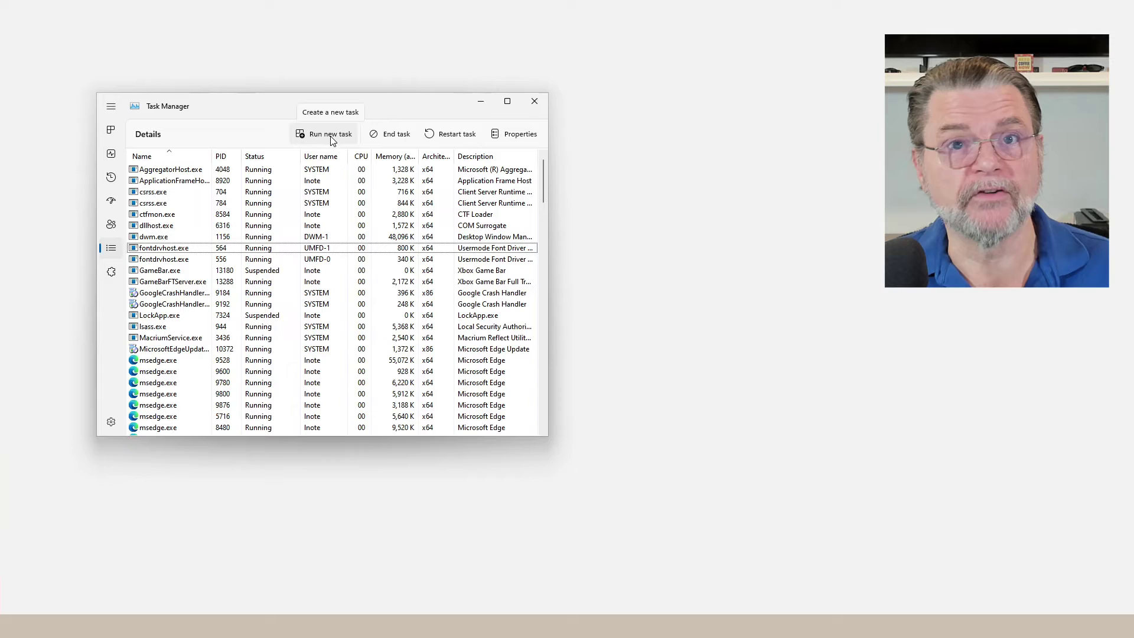
# Run 'sfc /scannow' as a new task with administrative privileges
pyautogui.click(333, 138)
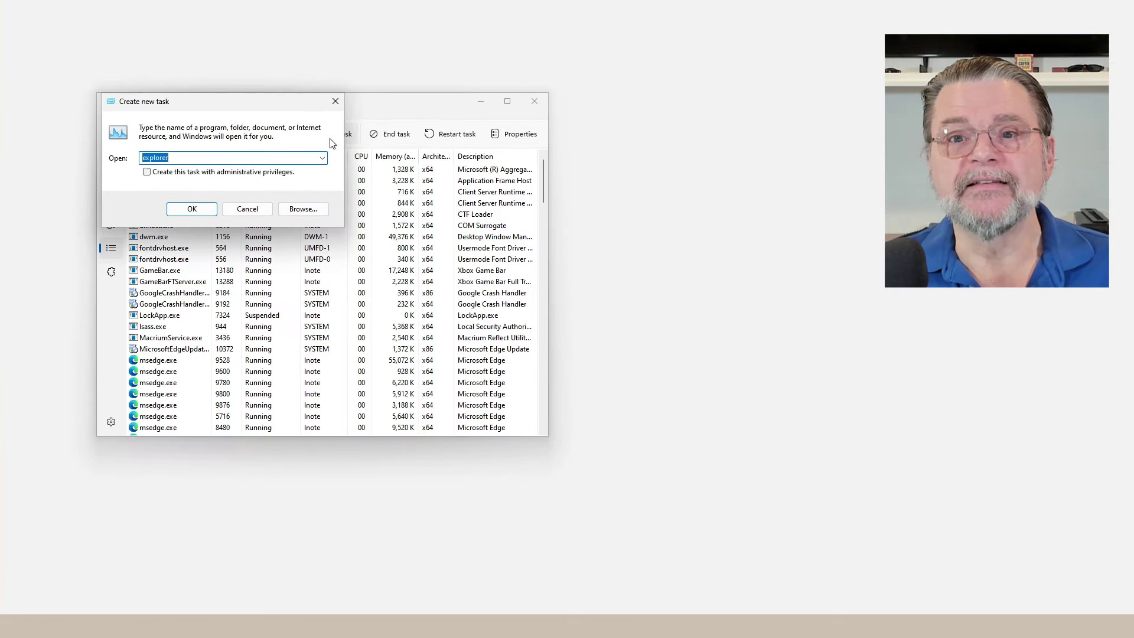
pyautogui.write('sfc /')
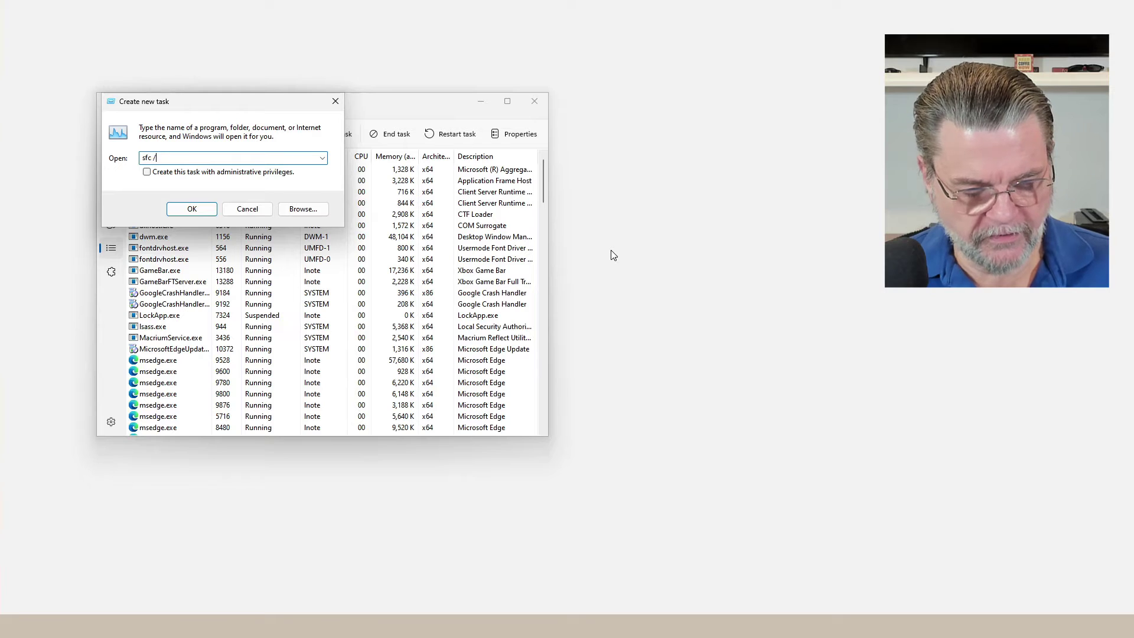
pyautogui.write('scannow')
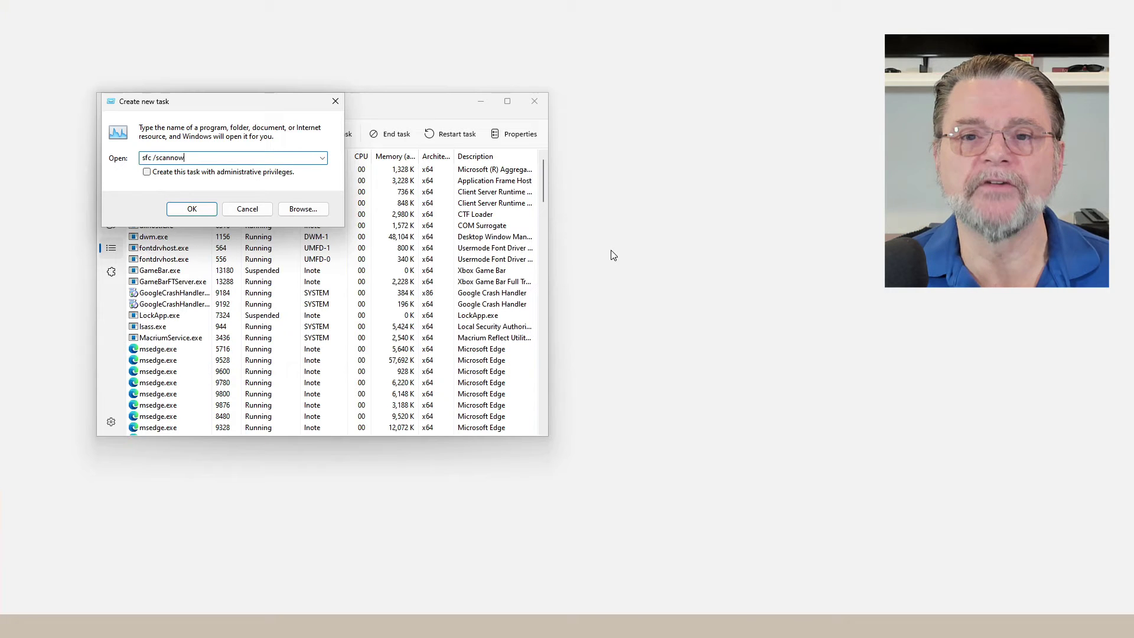
pyautogui.click(147, 172)
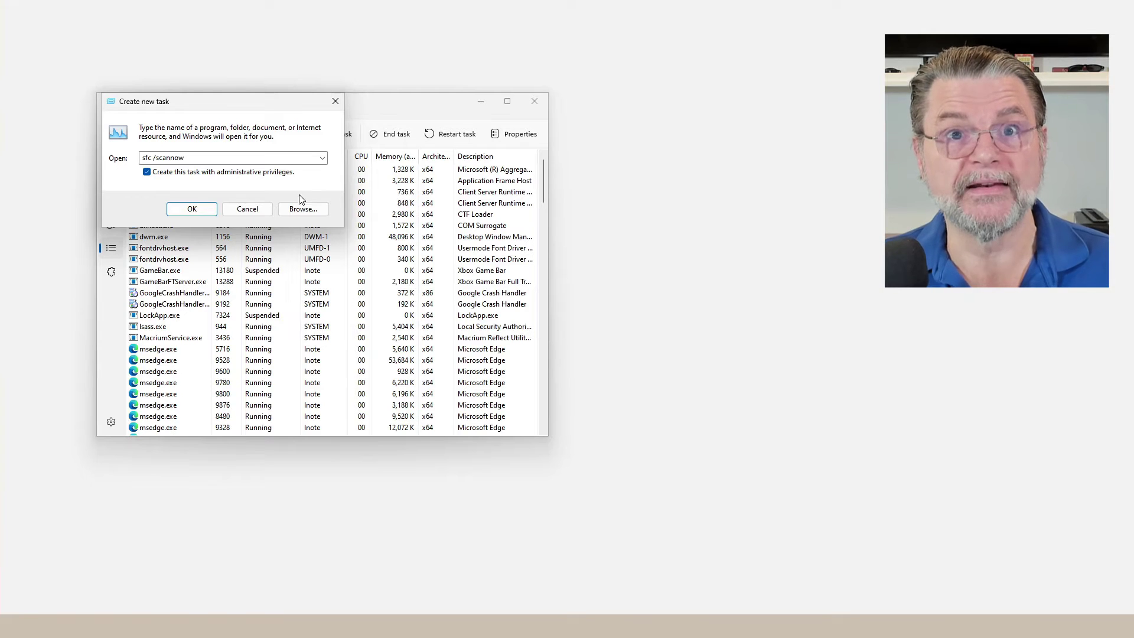
pyautogui.click(192, 209)
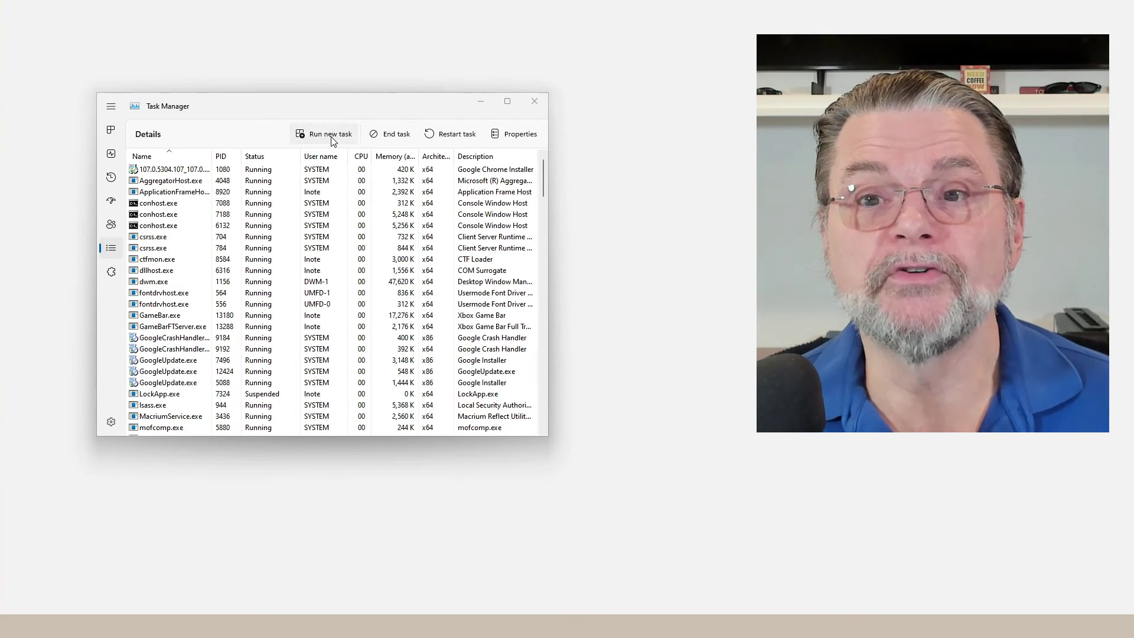
# Relaunch 'explorer' as a new task, then check that the Start menu opens
pyautogui.click(324, 134)
pyautogui.write('explorer')
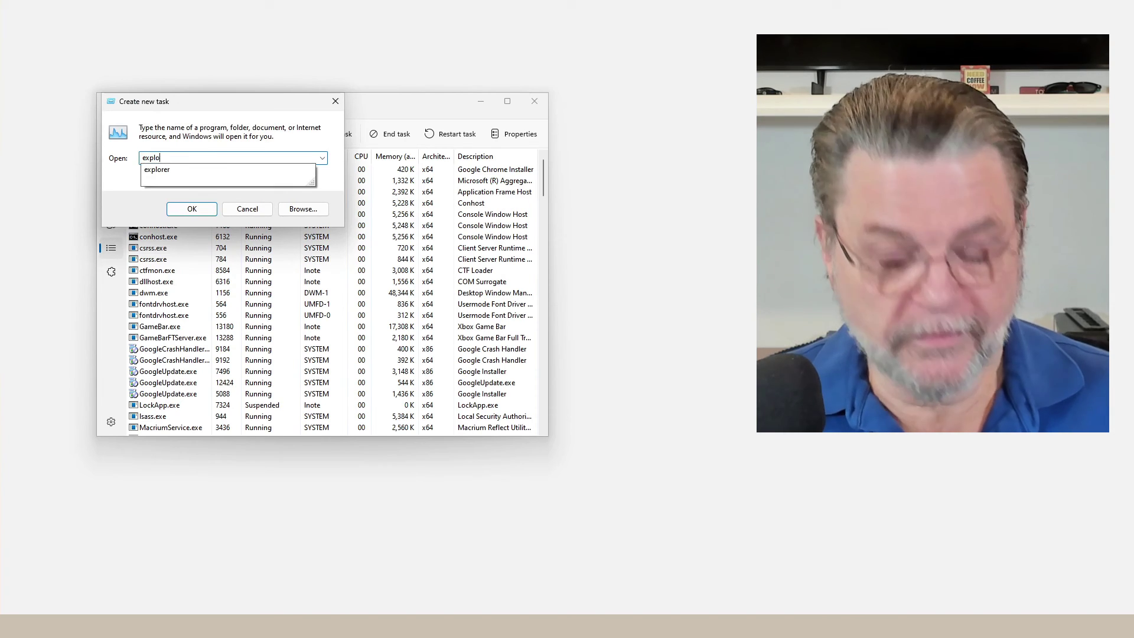
pyautogui.press('Return')
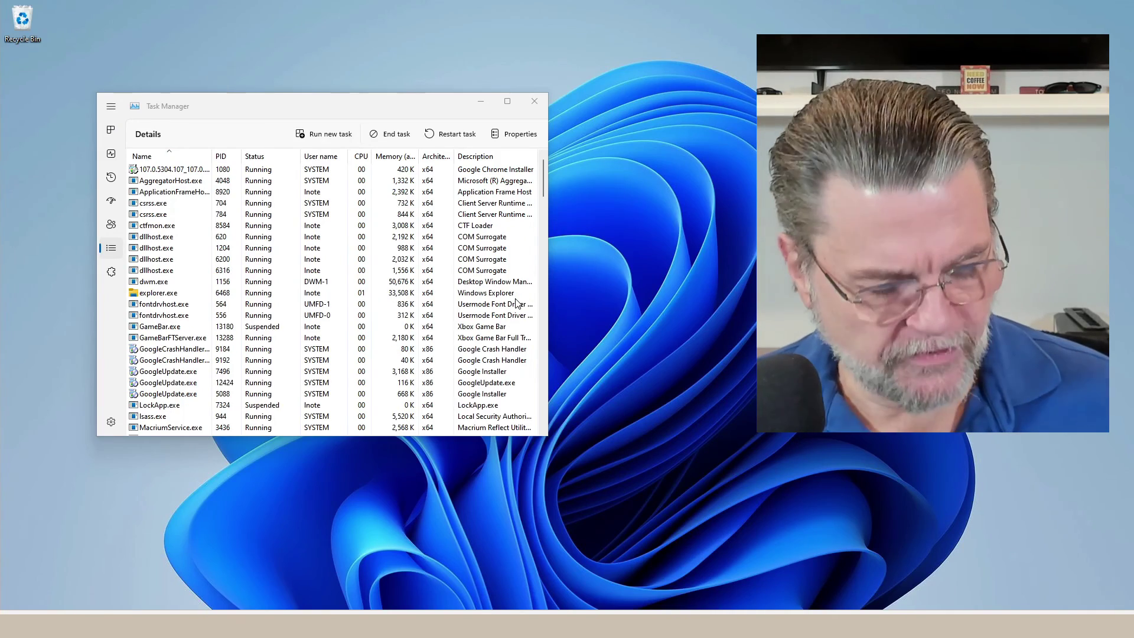
pyautogui.press('super')
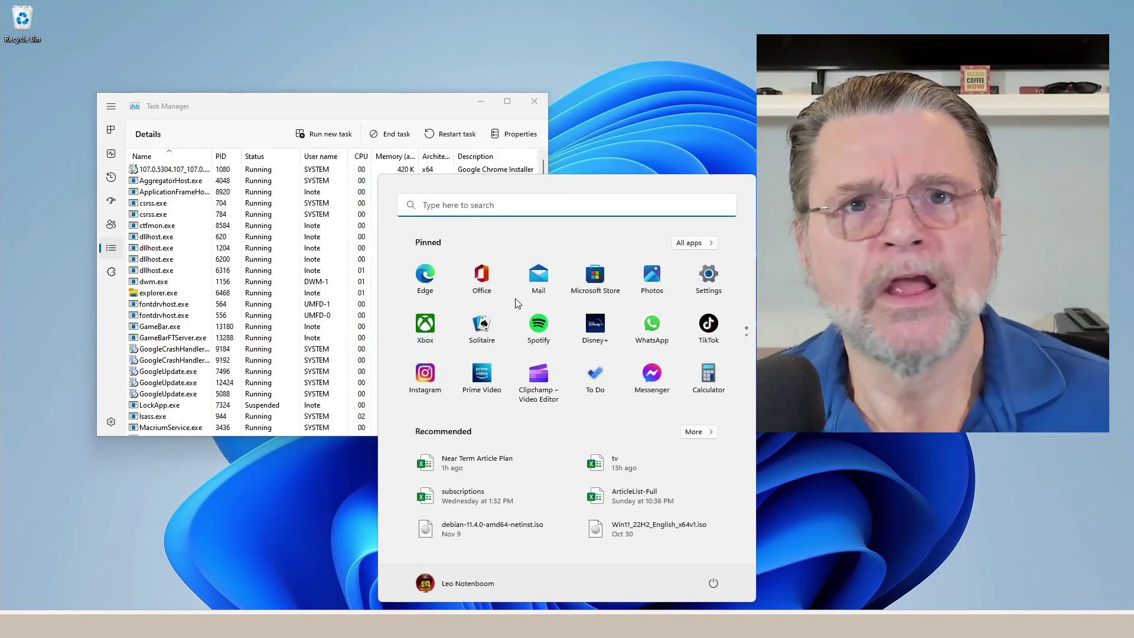